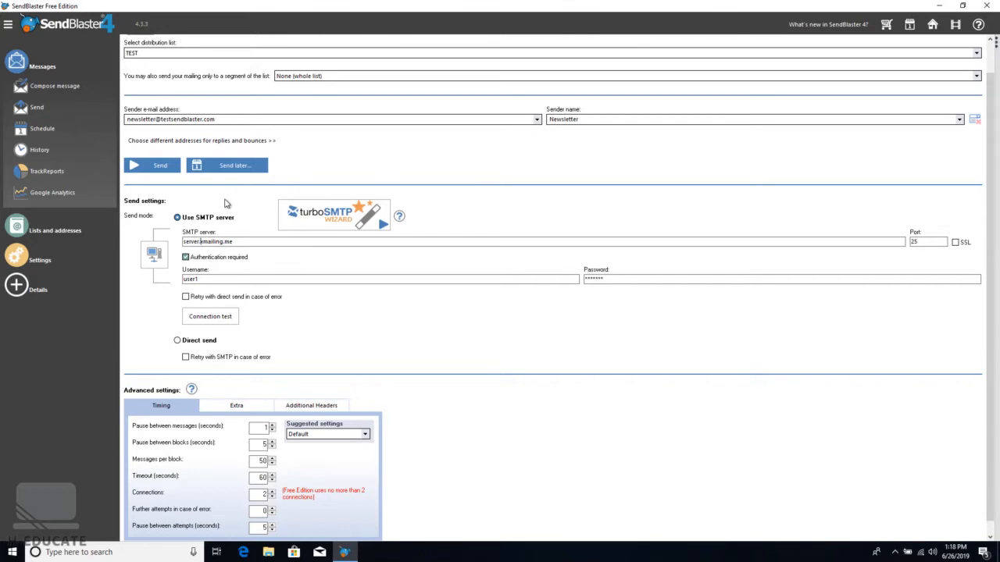
Correct the SMTP server to server.xmailing.me, re-enter the account password, and run a connection test
text(x)
double_click(916, 242)
double_click(288, 279)
double_click(625, 279)
text(*******)
click(222, 321)
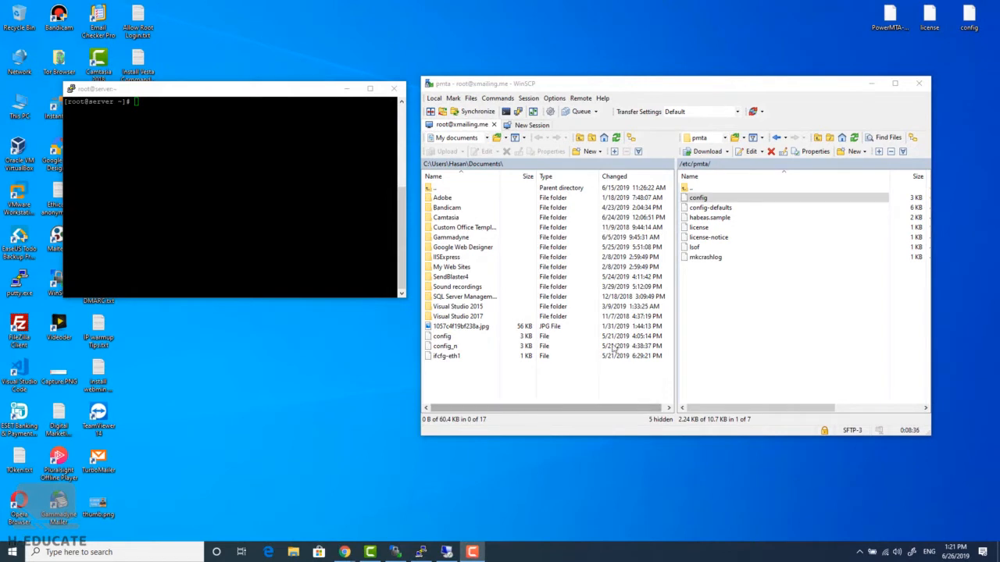
Open /etc/pmta/config for editing and change the smtp-listener port from 25 to 587
click(701, 199)
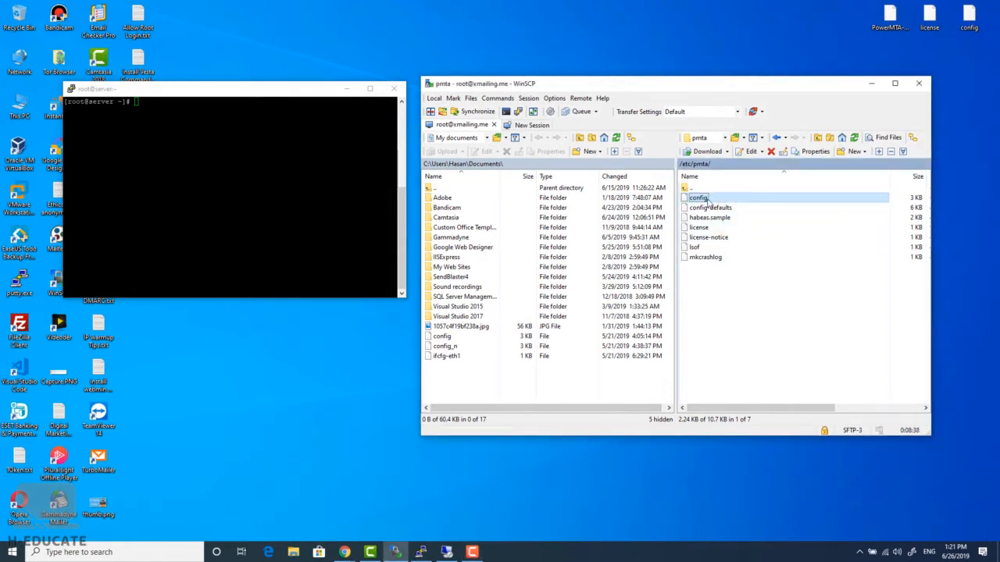
right_click(707, 200)
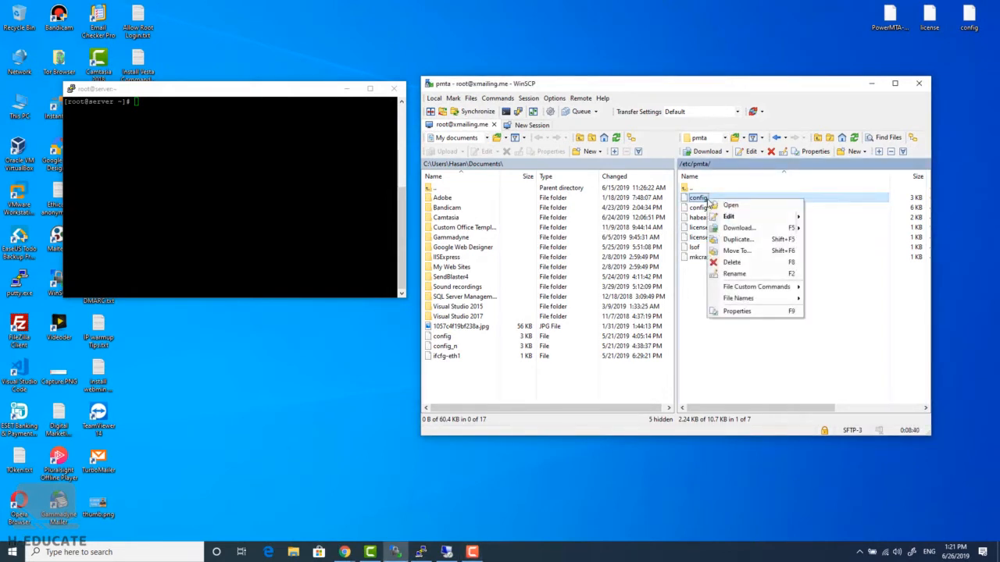
click(746, 217)
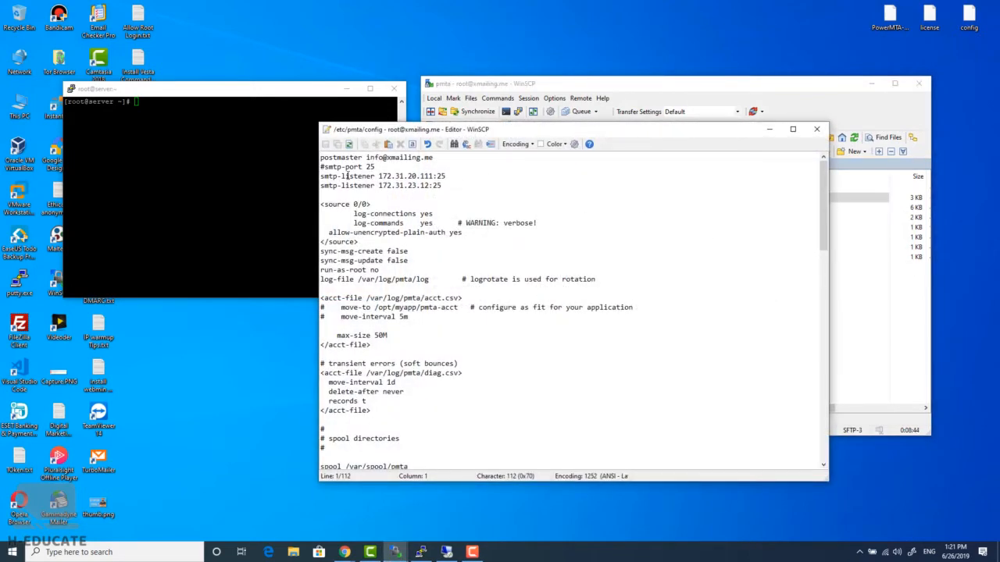
drag(334, 176, 374, 177)
click(375, 178)
mouse_move(437, 177)
mouse_down()
mouse_move(447, 176)
mouse_move(443, 186)
mouse_up()
text(587)
text(58)
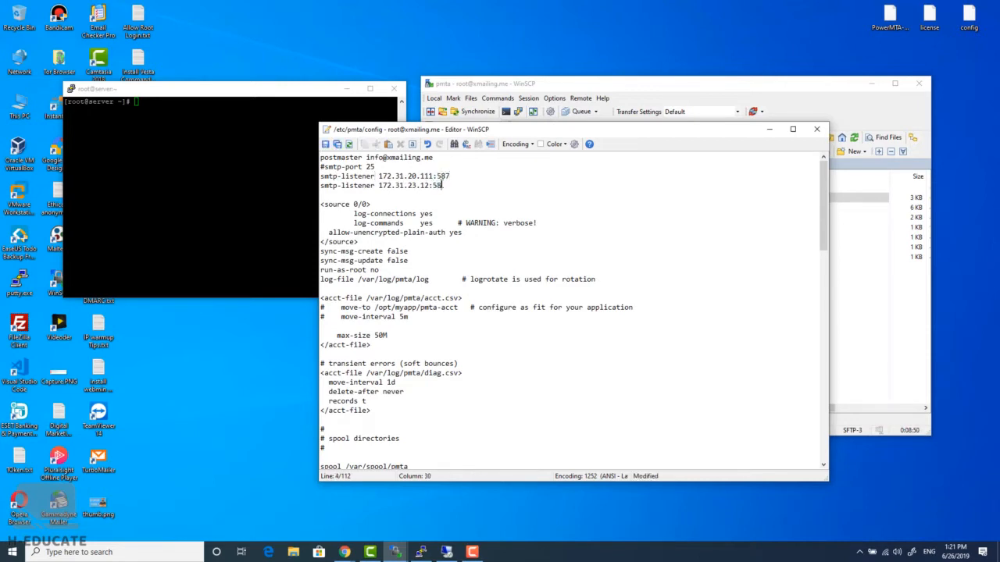
text(7)
Change the three route lines from port 25 to 587, then save and close the config
scroll(482, 238, down, 10)
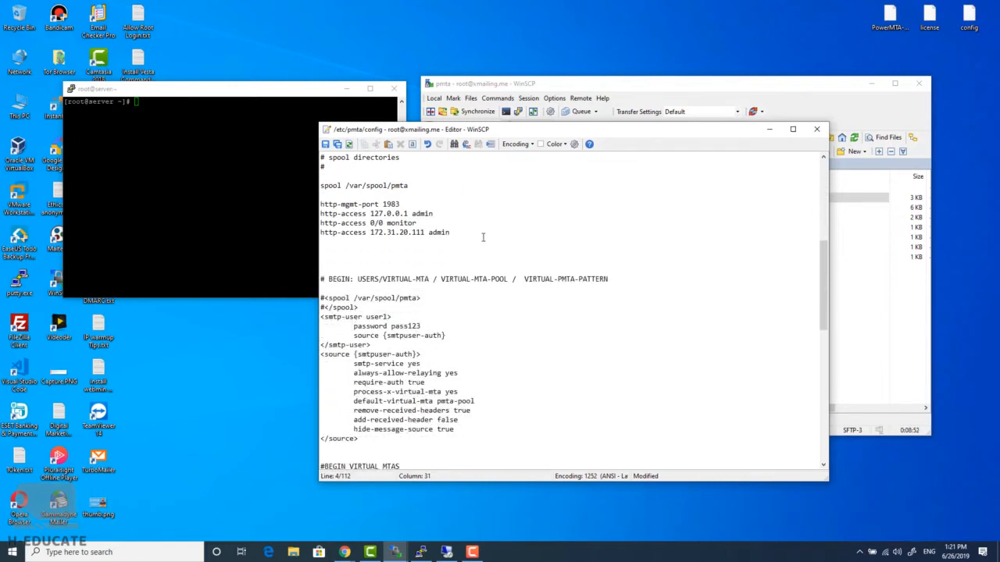
scroll(483, 237, down, 13)
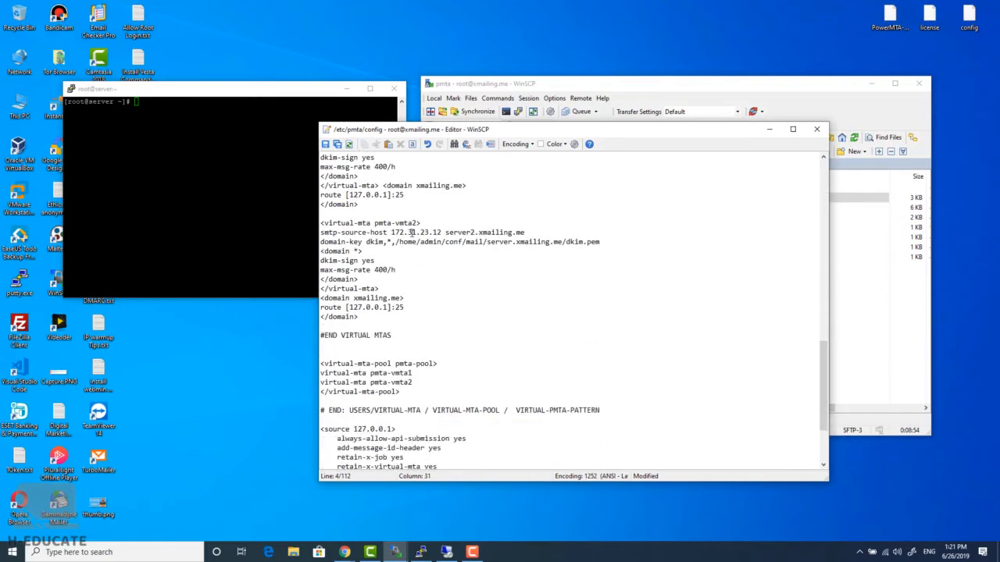
double_click(400, 194)
text(587)
double_click(398, 307)
text(587)
scroll(447, 356, down, 4)
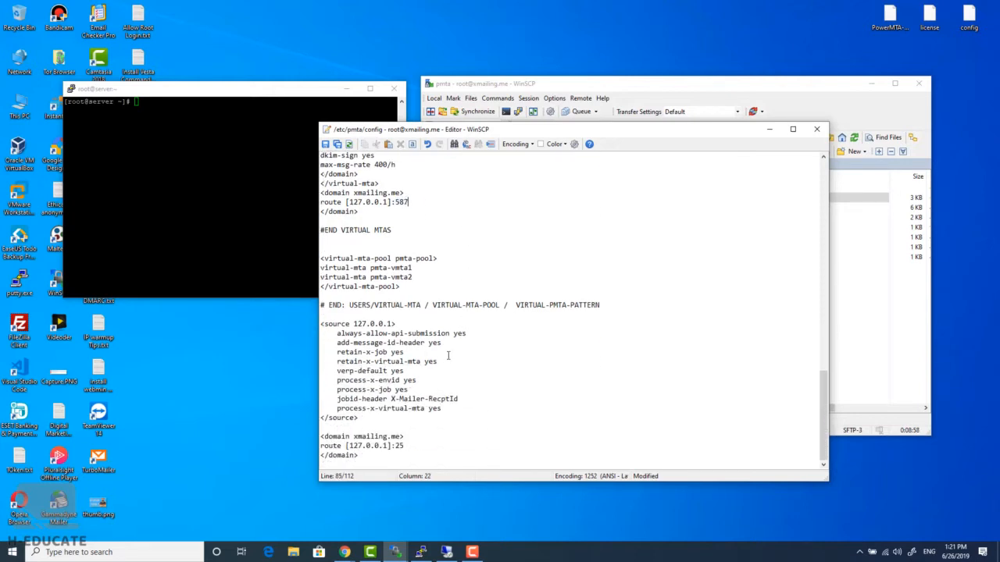
double_click(399, 445)
text(587)
scroll(411, 439, up, 15)
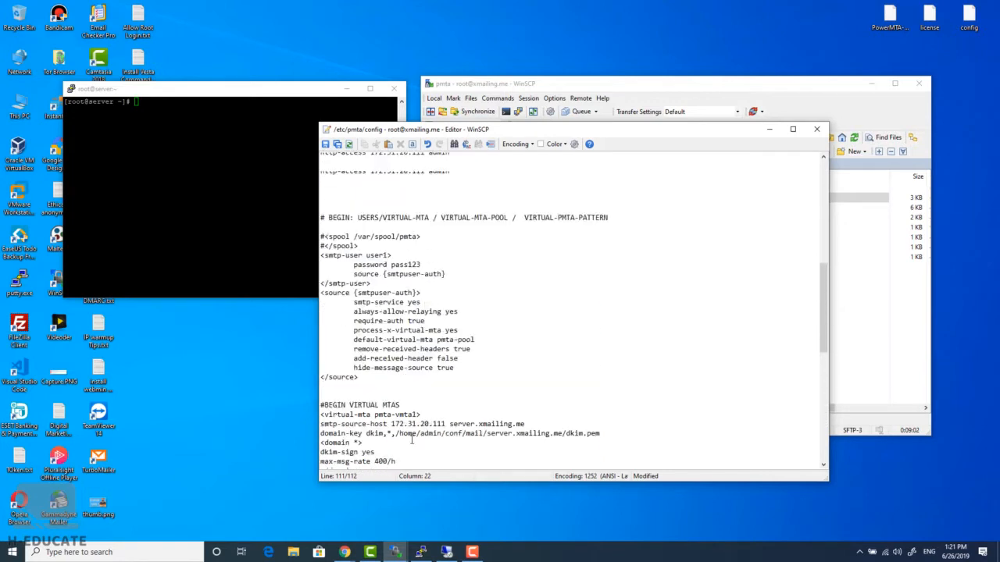
scroll(411, 440, up, 10)
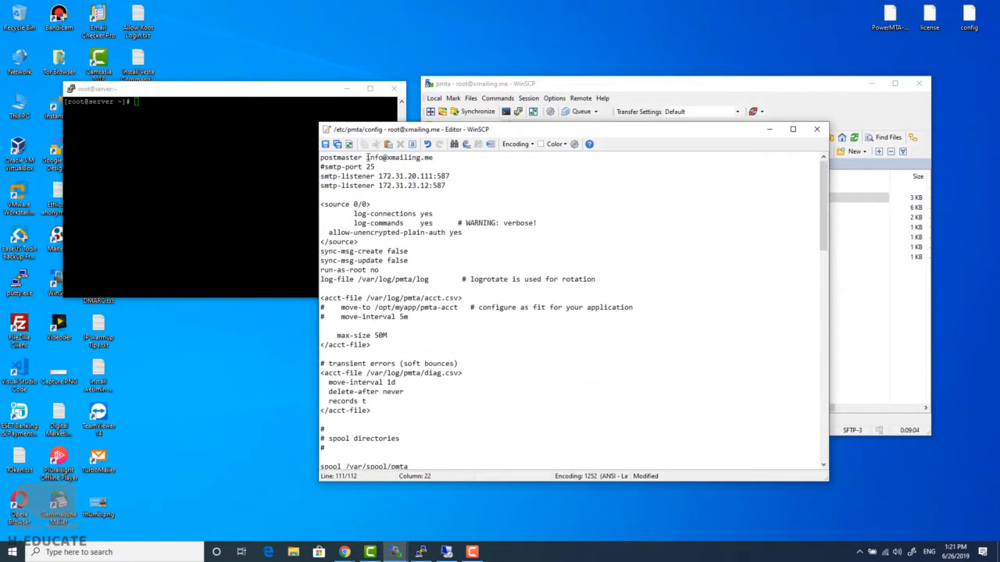
click(325, 145)
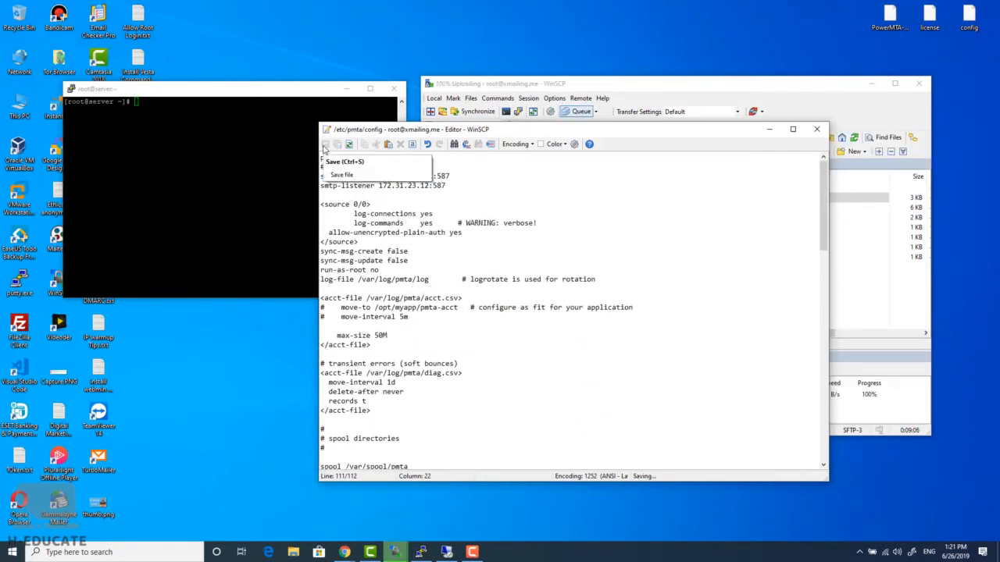
click(816, 129)
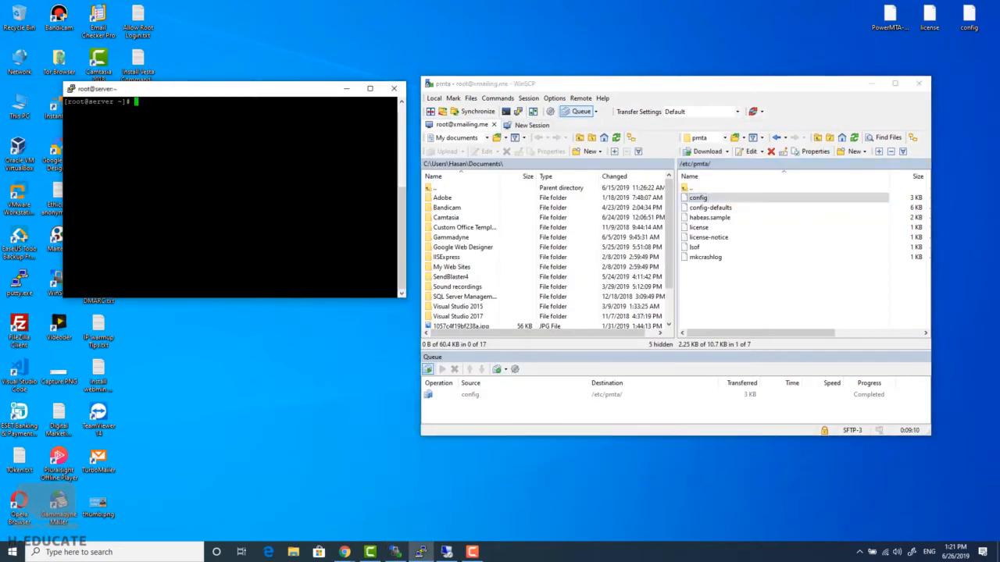
Clear the PuTTY terminal and run 'service pmta restart' to reload PowerMTA with the new config
text(clear)
key(Return)
text(service pmta restart)
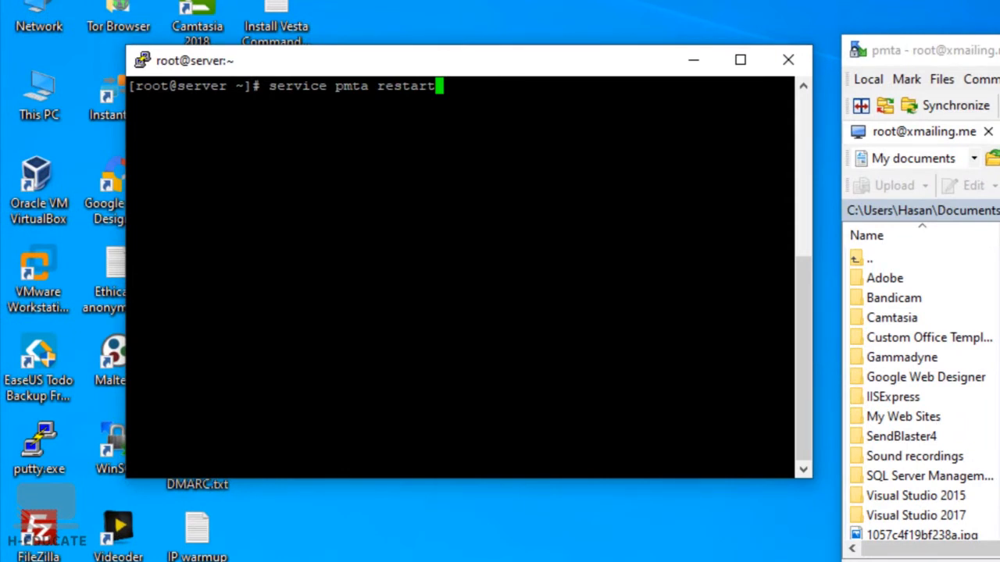
key(Return)
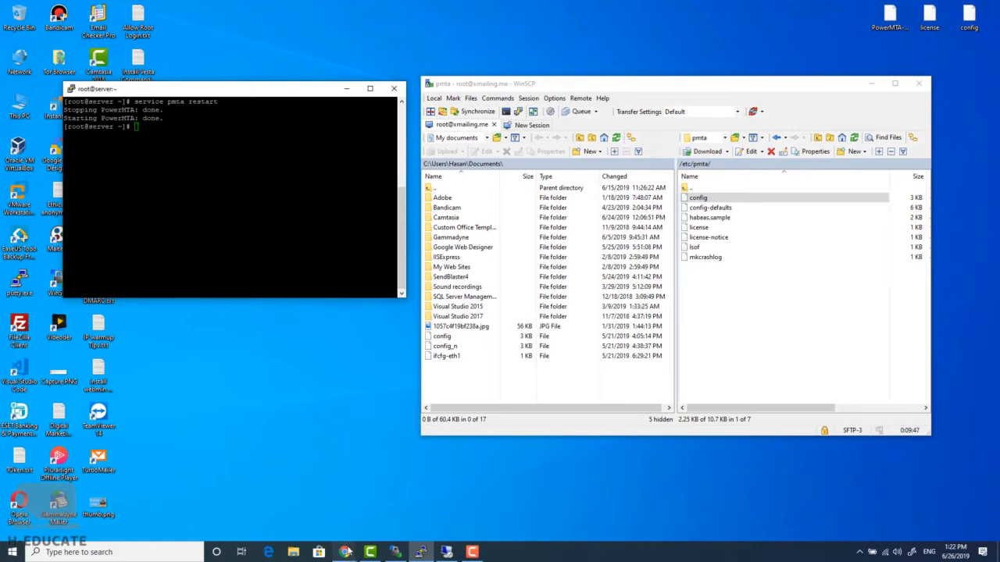
mouse_move(345, 552)
click(453, 508)
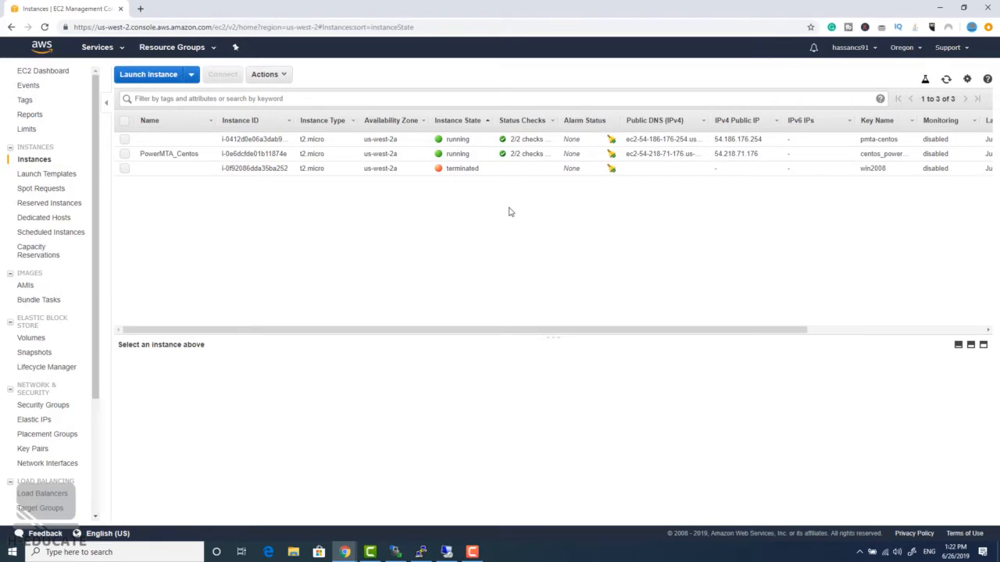
Add and save a Custom TCP inbound rule for port 587 from Anywhere on PowerMTA_Centos's security group
click(235, 154)
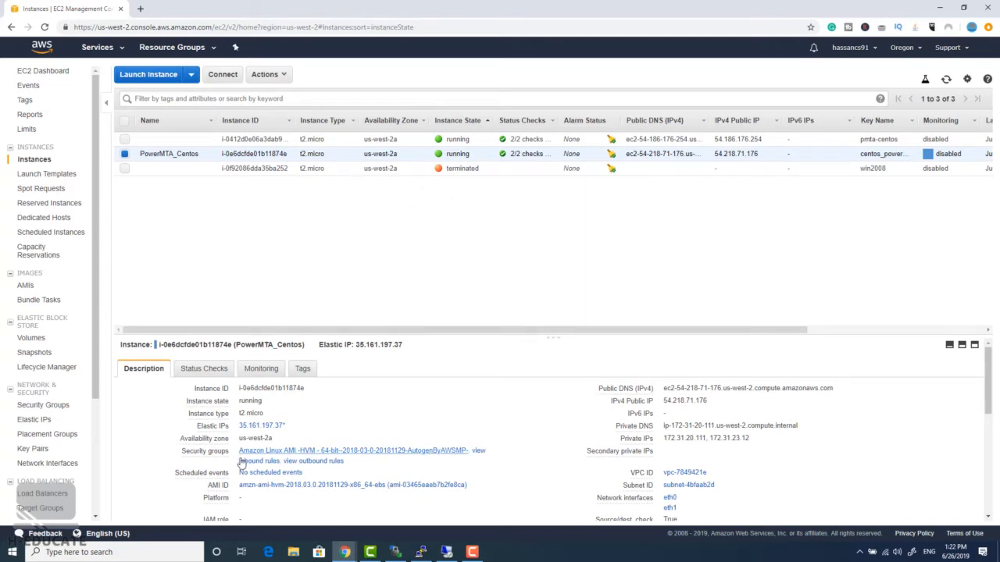
click(309, 451)
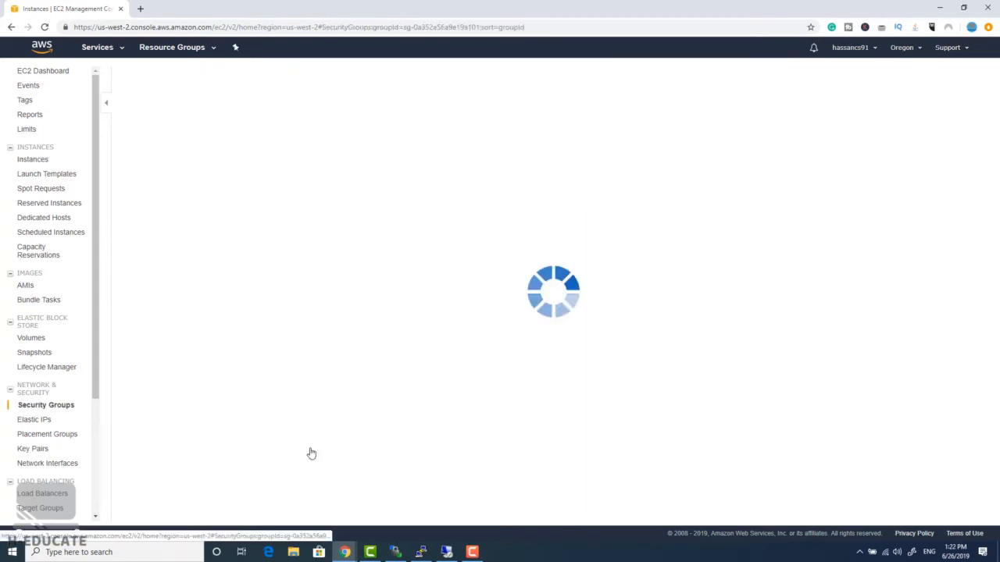
scroll(393, 406, down, 1)
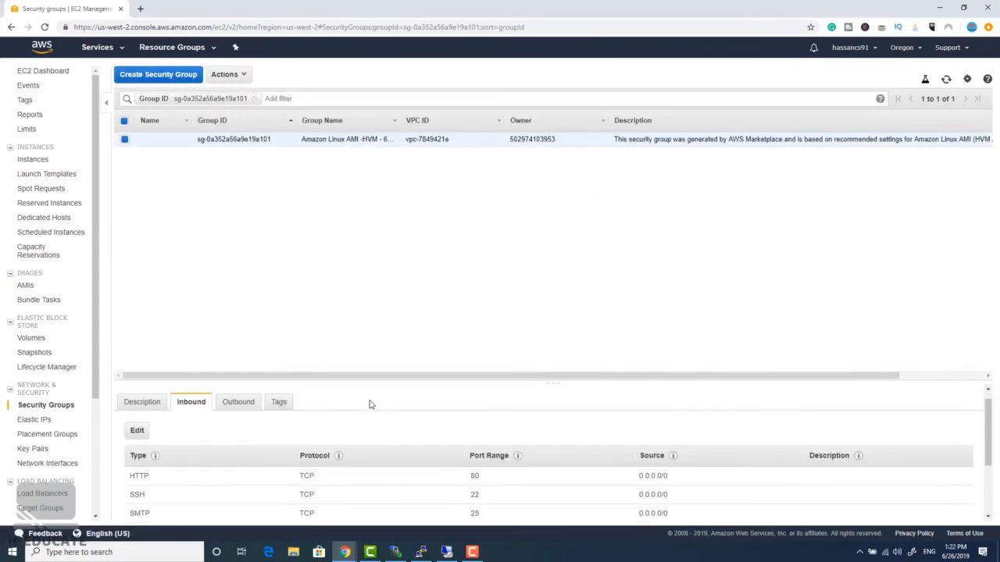
scroll(344, 406, up, 1)
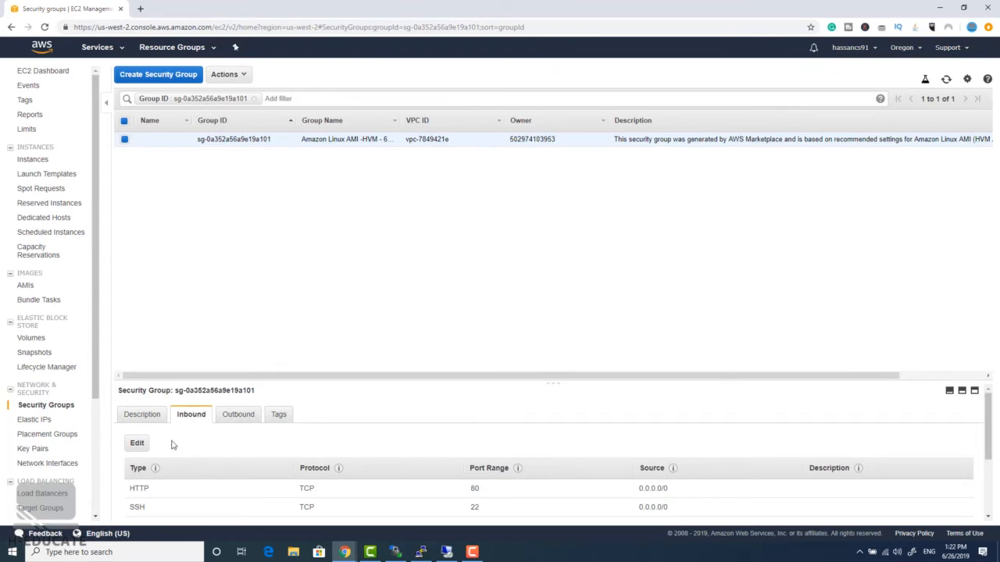
click(138, 444)
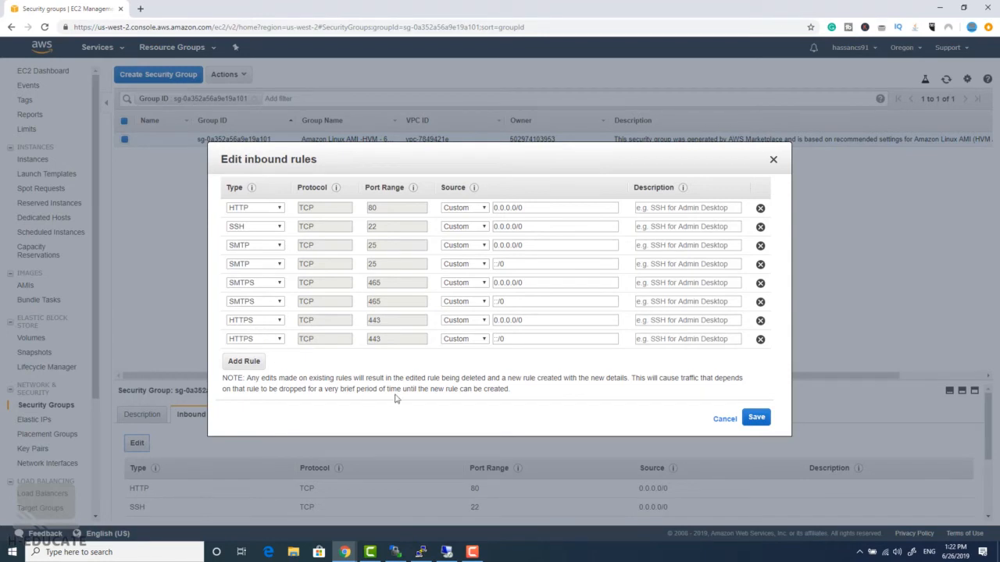
click(242, 364)
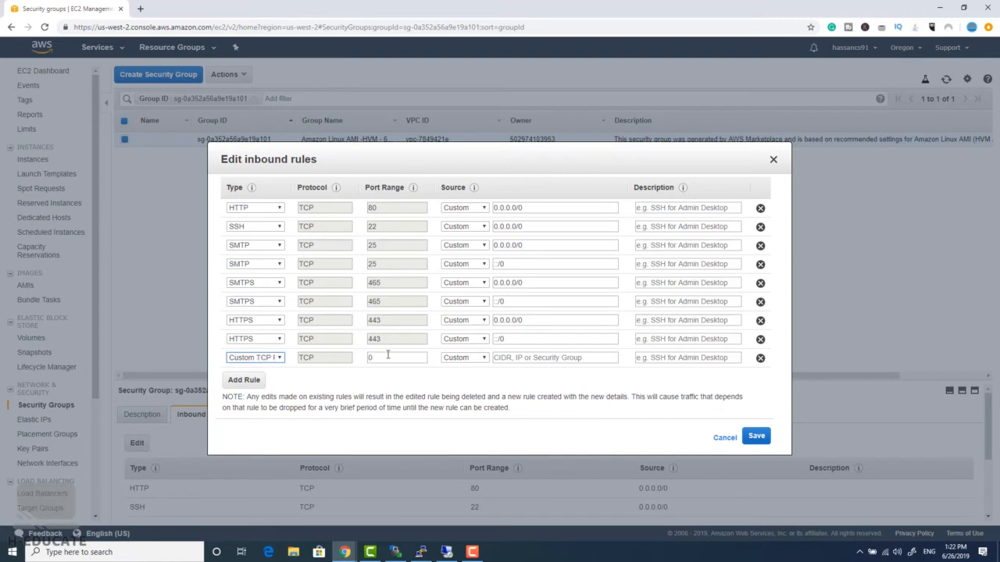
key(Tab)
text(587)
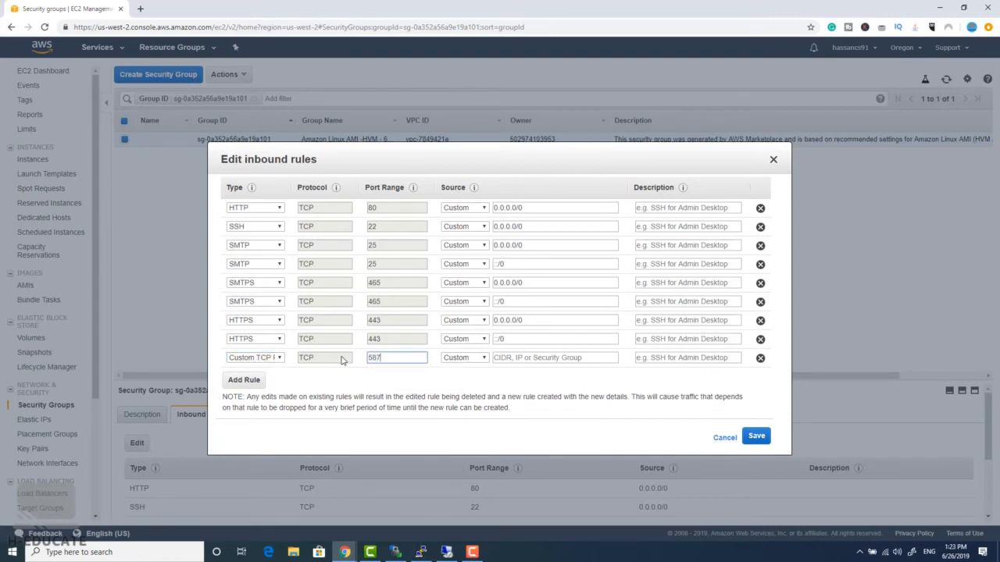
click(466, 359)
click(472, 379)
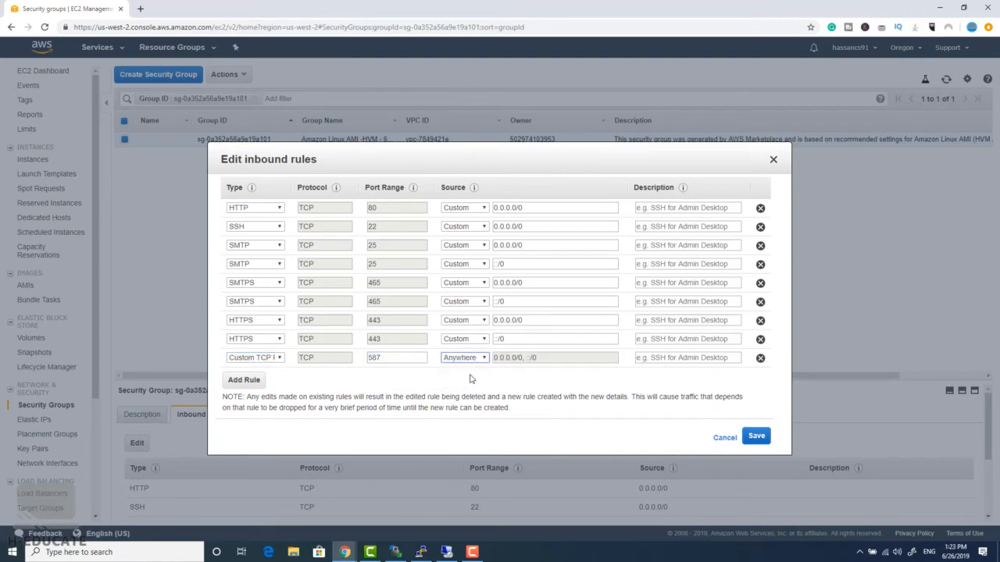
click(758, 438)
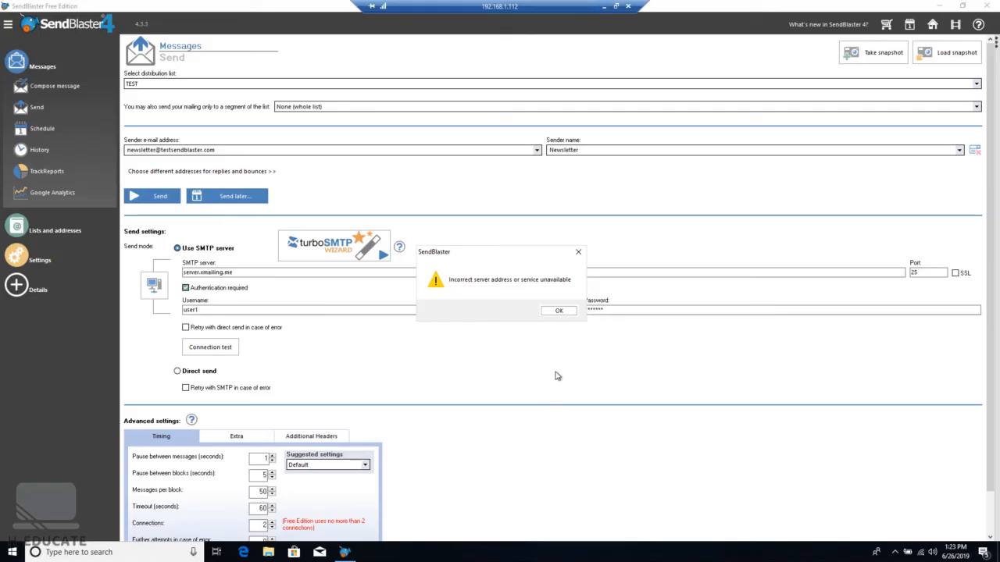
Dismiss the server error, set the SMTP port to 587, and rerun the test until the connection is established
click(559, 315)
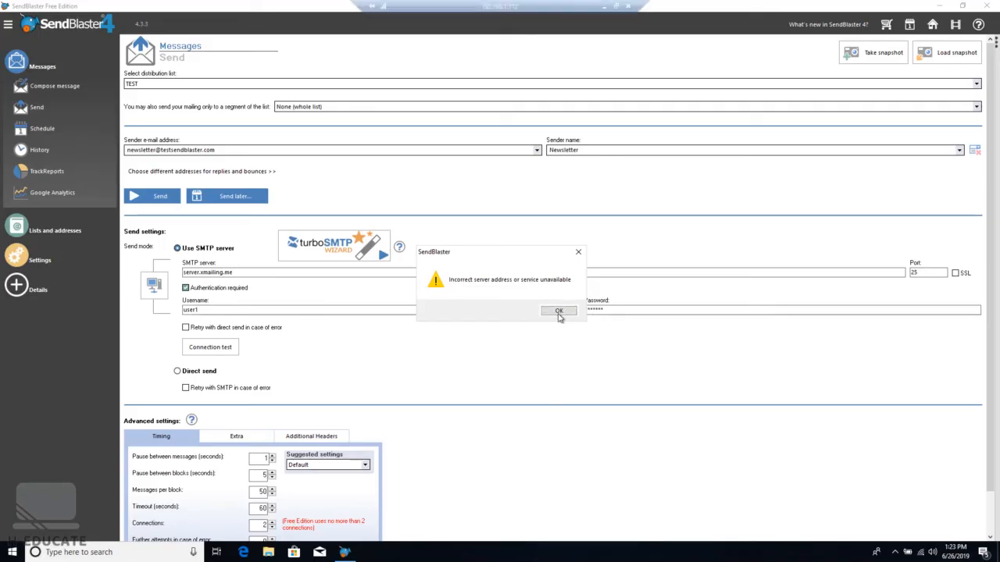
drag(942, 274, 879, 271)
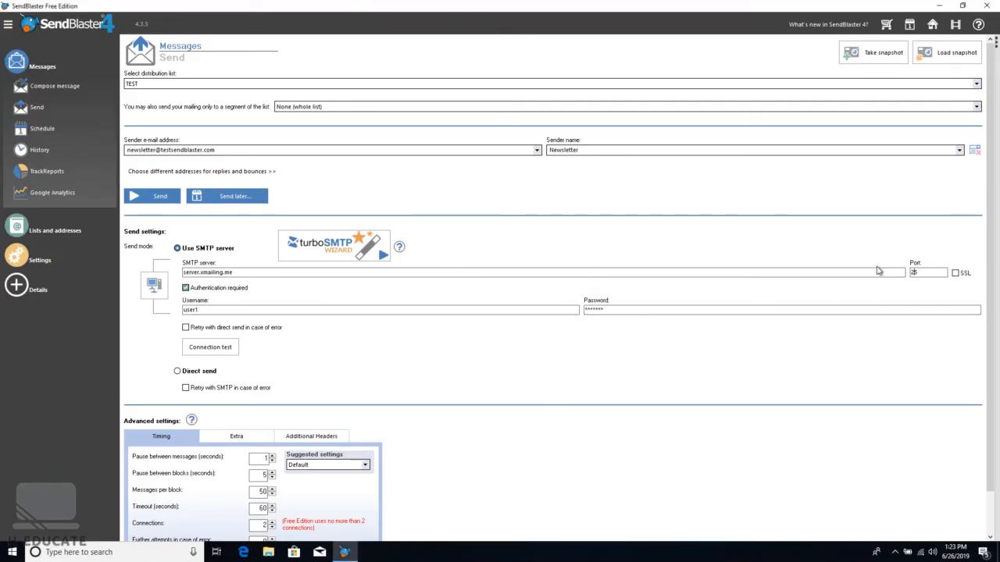
text(2)
text(87)
click(214, 347)
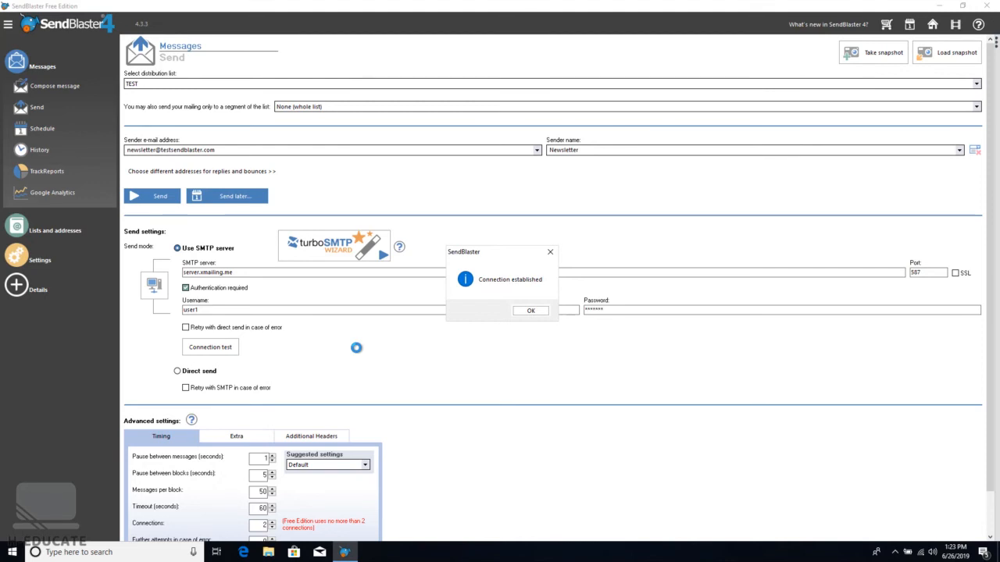
click(530, 311)
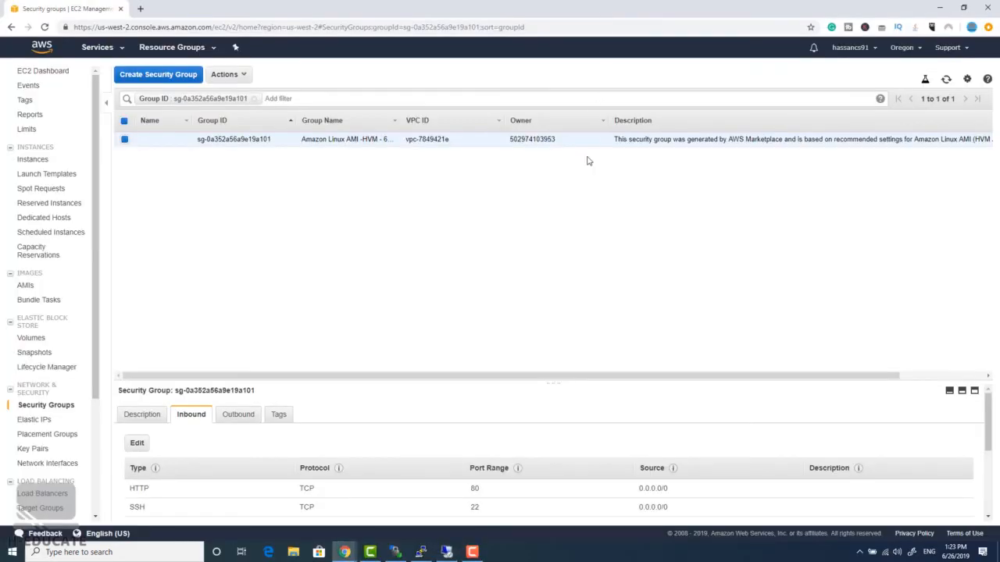
Search the Start menu for TurboMailer and launch it
key(super)
text(tru)
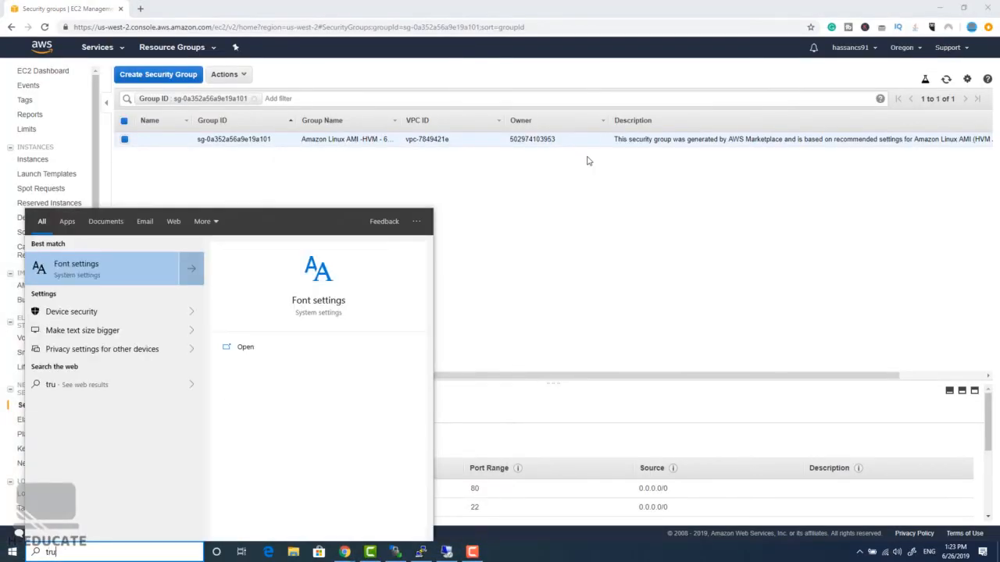
key(BackSpace)
key(BackSpace)
text(ur)
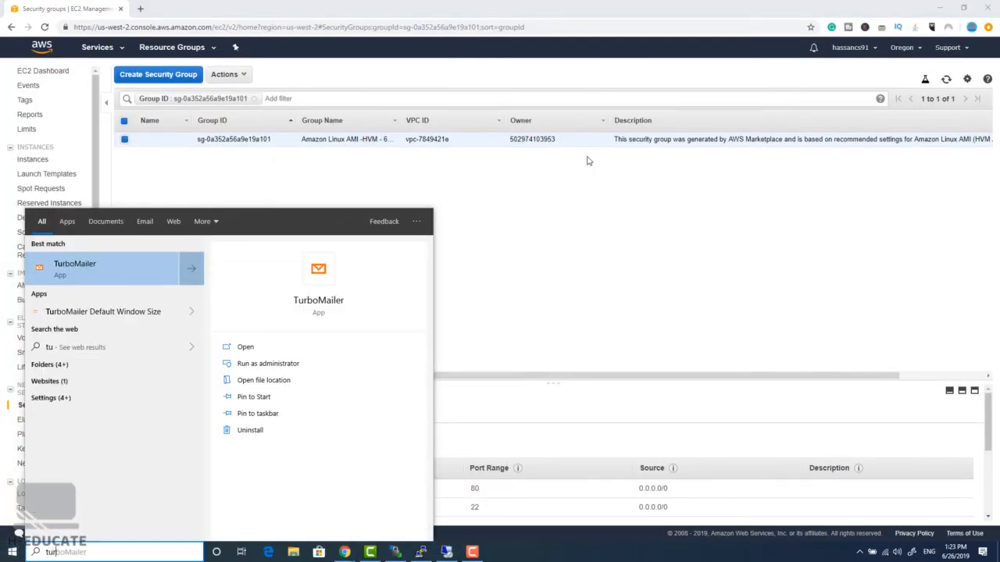
click(82, 267)
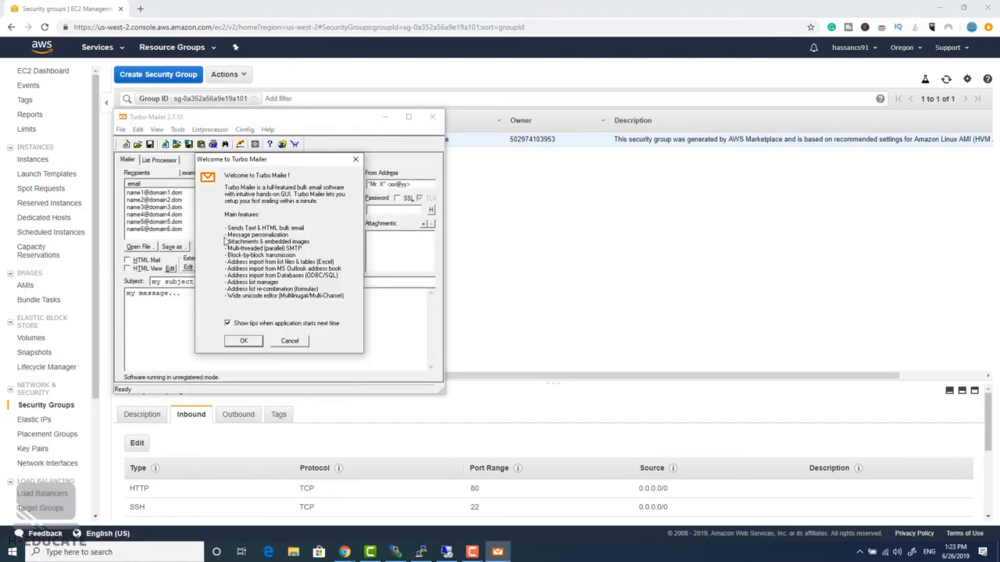
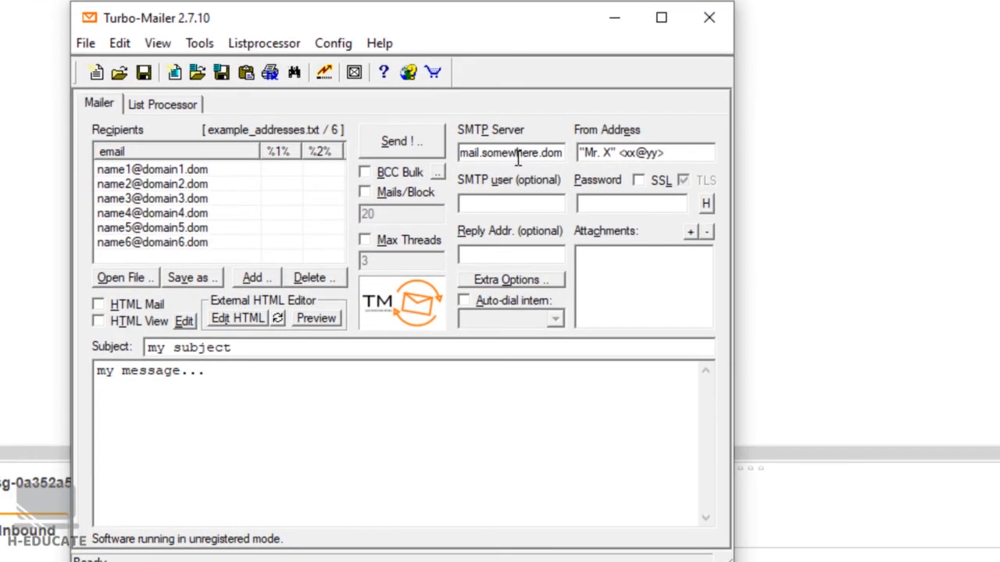
Replace the SMTP server with server.xmailing.me on port 587
double_click(515, 154)
key(BackSpace)
text(server.xmailing.me:)
text(587)
drag(664, 153, 580, 153)
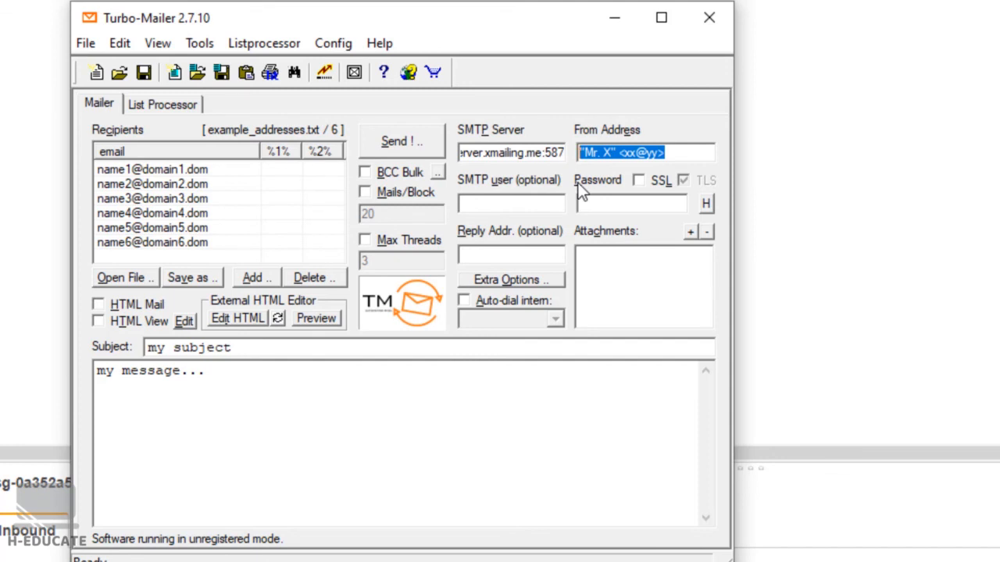
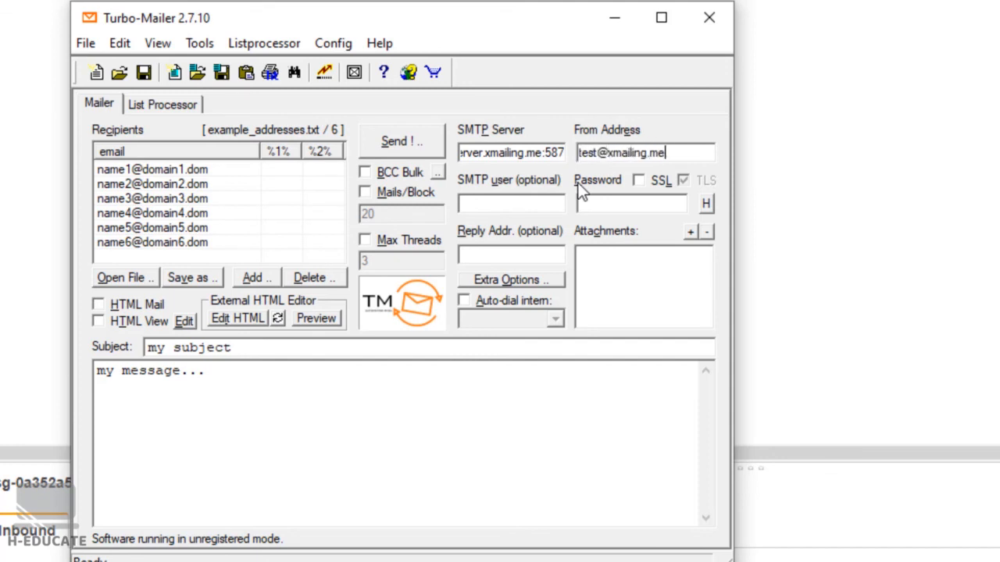
click(646, 178)
click(681, 180)
click(660, 184)
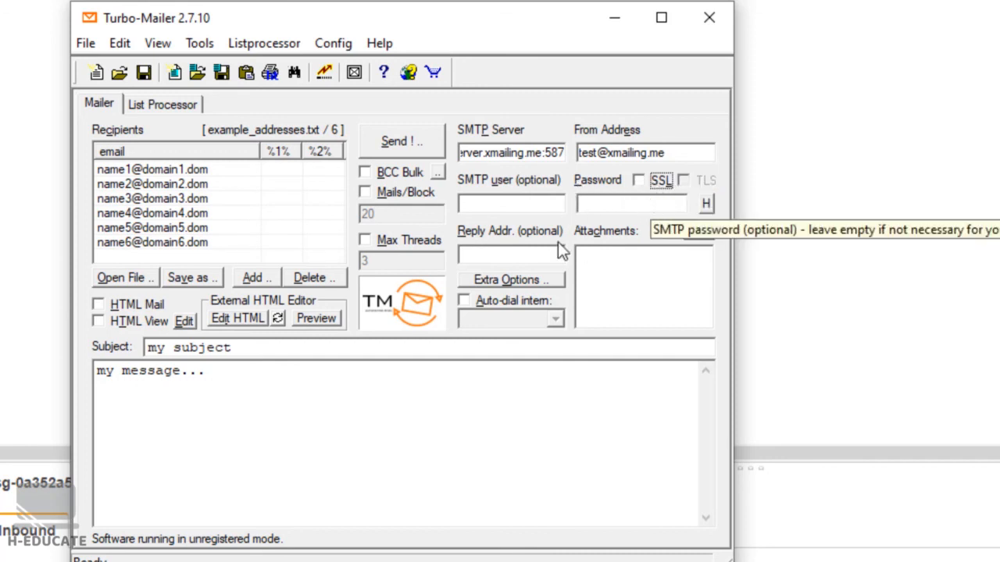
Enter the SMTP user name and password
click(494, 205)
text(user1)
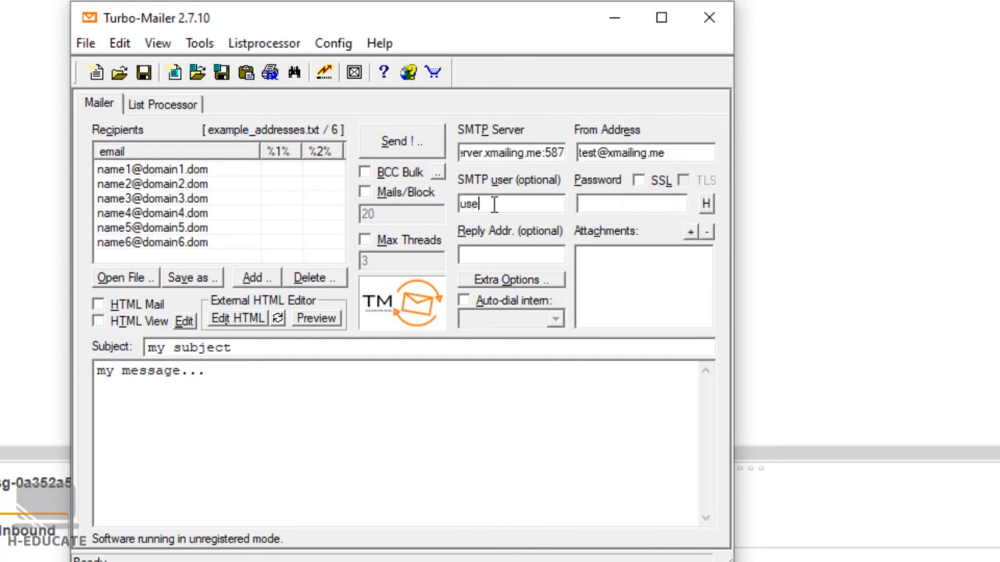
key(Tab)
text(p******)
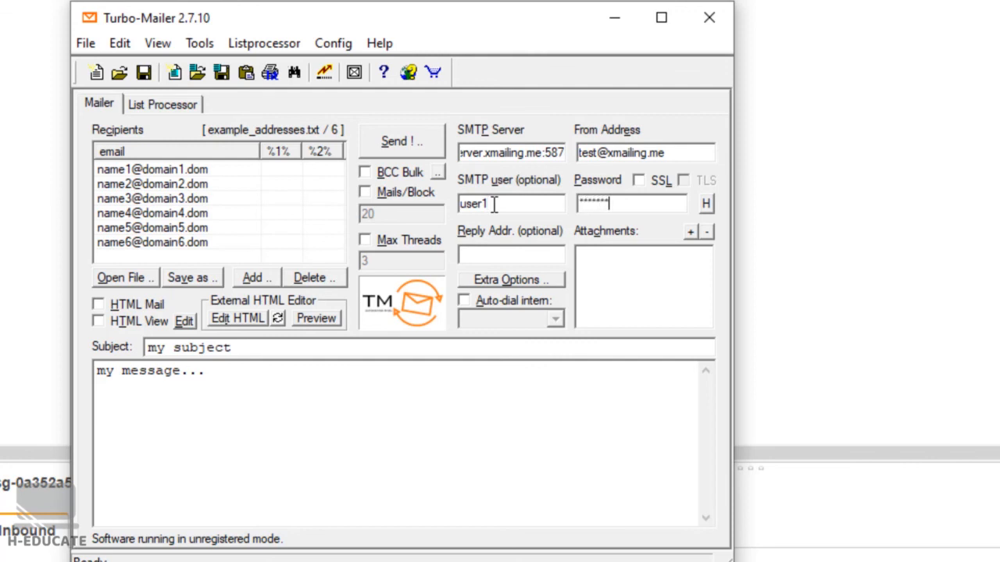